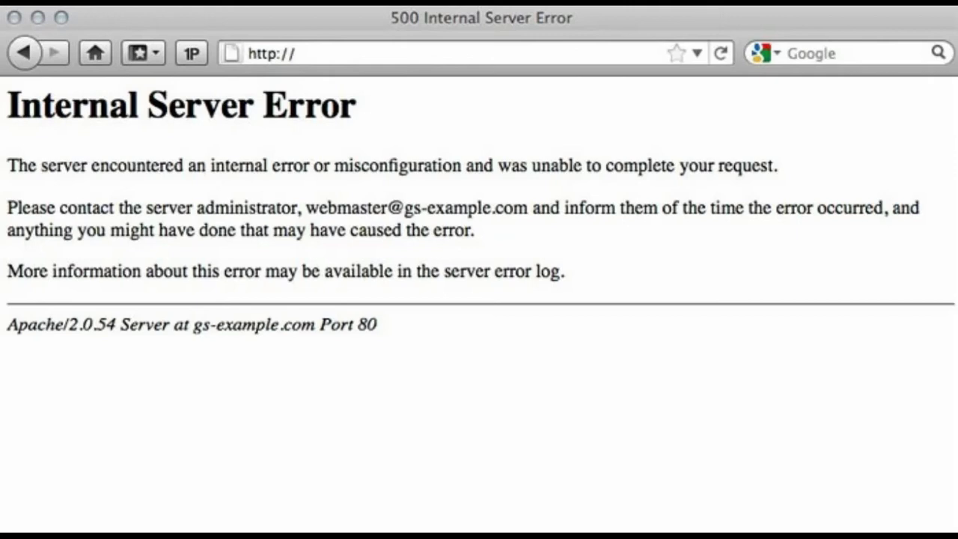
Open cPanel's File Manager, go to public_html, and select the .htaccess file.
key("alt+Tab")
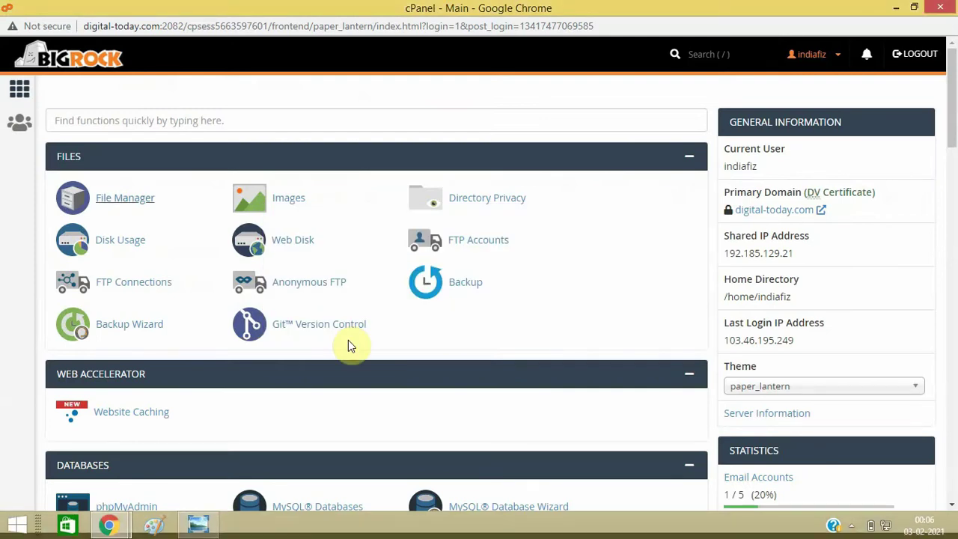
left_click(125, 199)
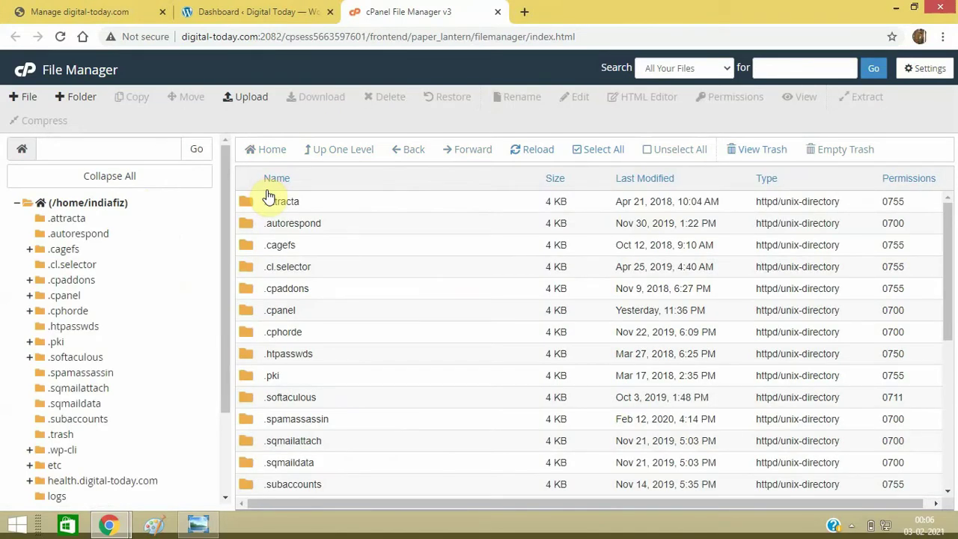
left_click_drag(227, 206, 226, 326)
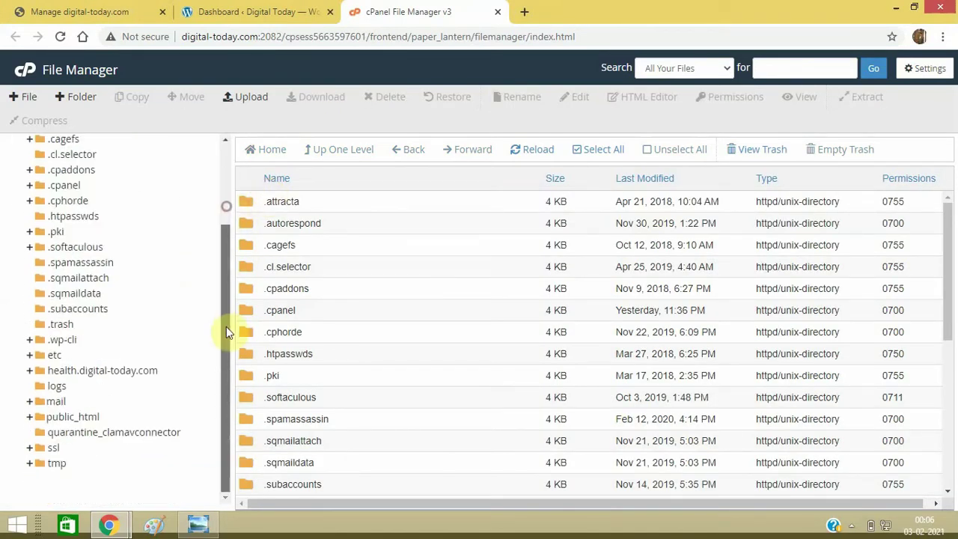
left_click(91, 411)
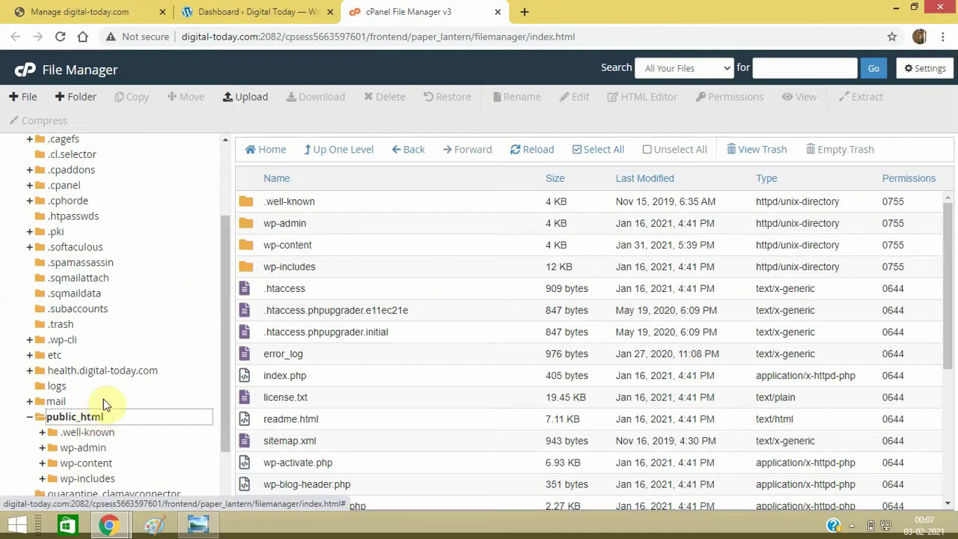
left_click(301, 289)
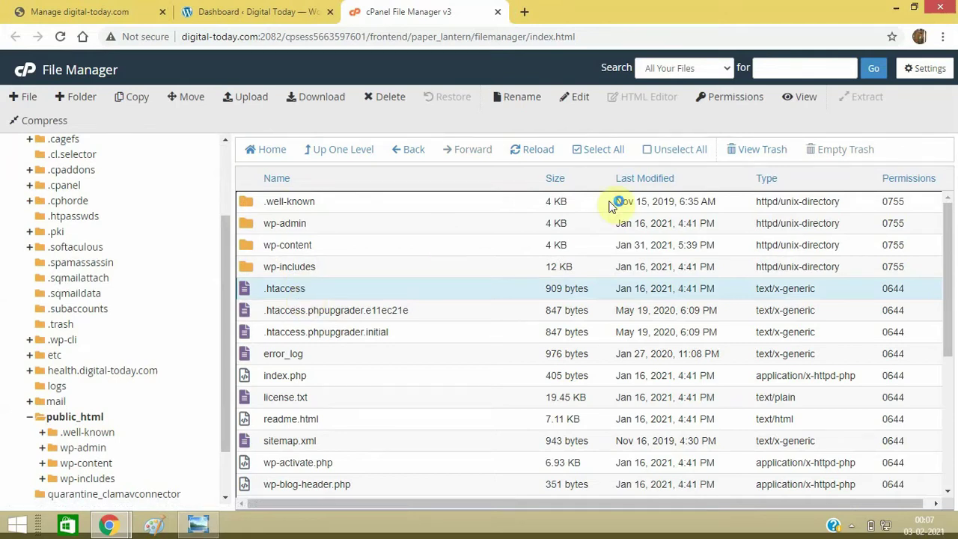
left_click(908, 70)
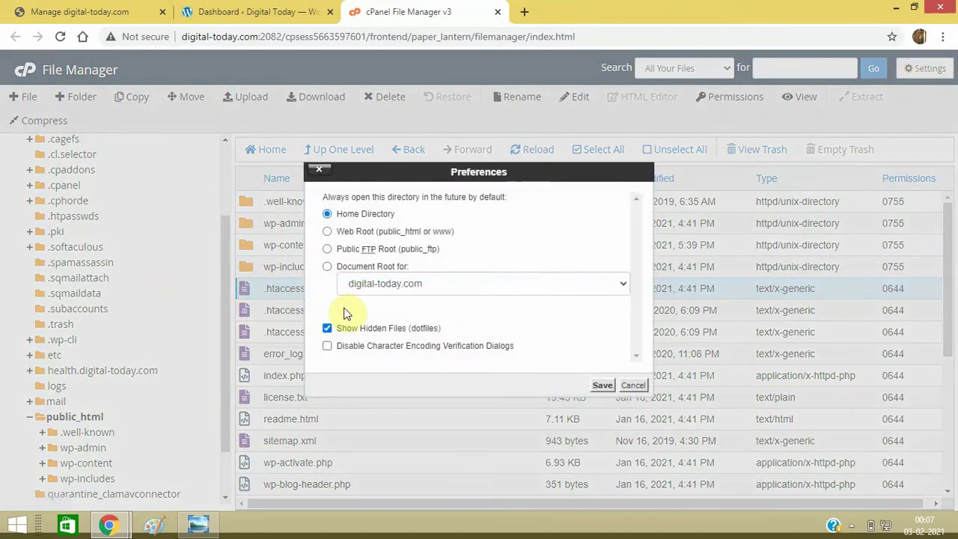
left_click(631, 386)
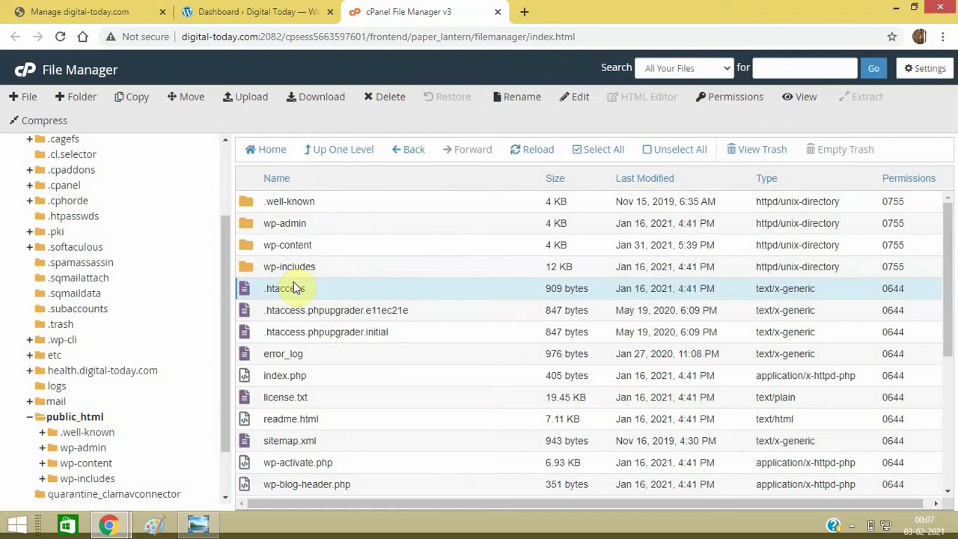
right_click(295, 288)
Rename .htaccess to .htaccess.bak, then view the site's 500 Internal Server Error page.
left_click(368, 398)
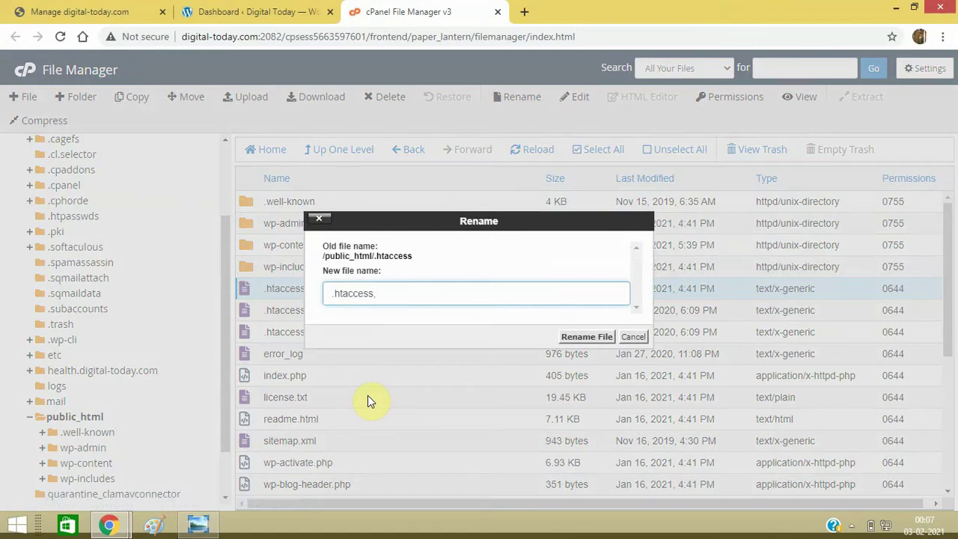
key("Down")
type(".bak")
left_click(588, 338)
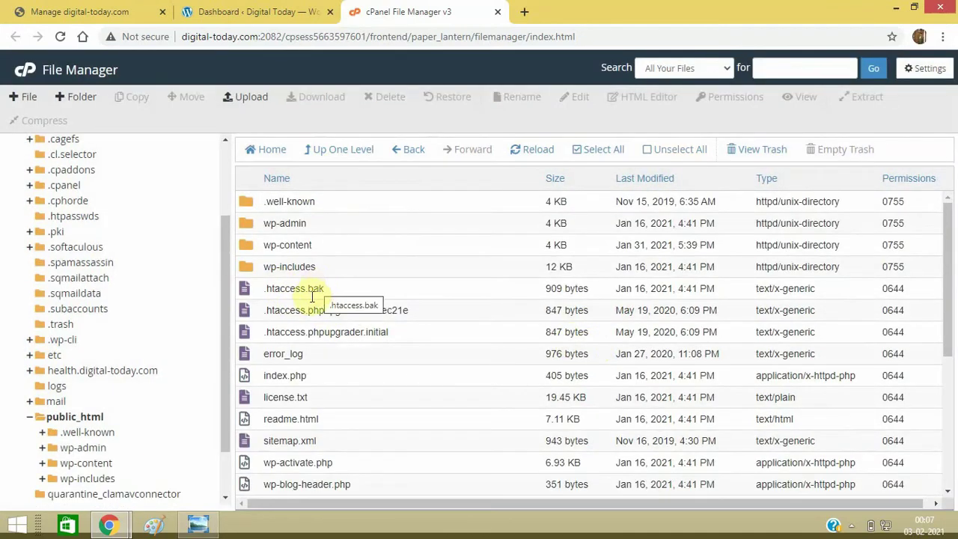
left_click(197, 524)
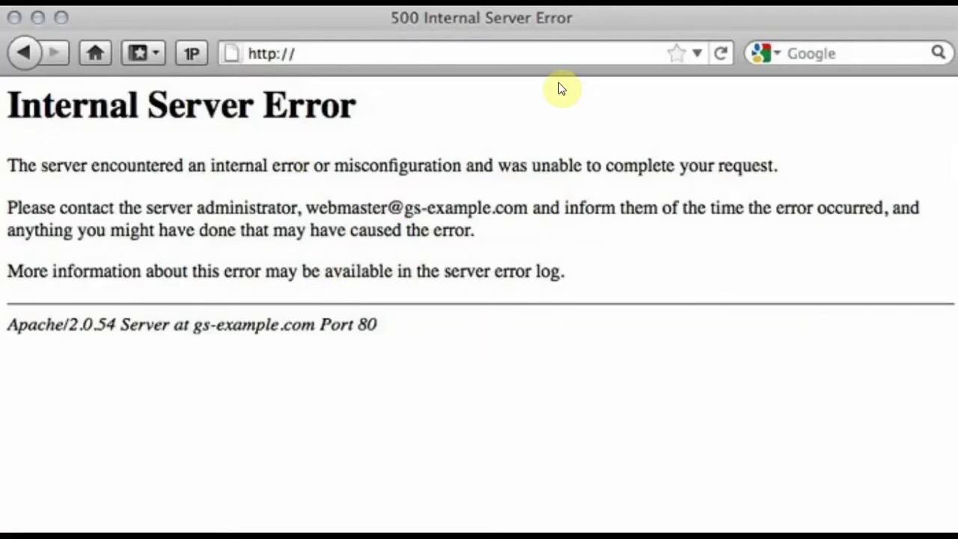
Close the error page and rename .htaccess.bak back to .htaccess, now 909 bytes.
key("alt+F4")
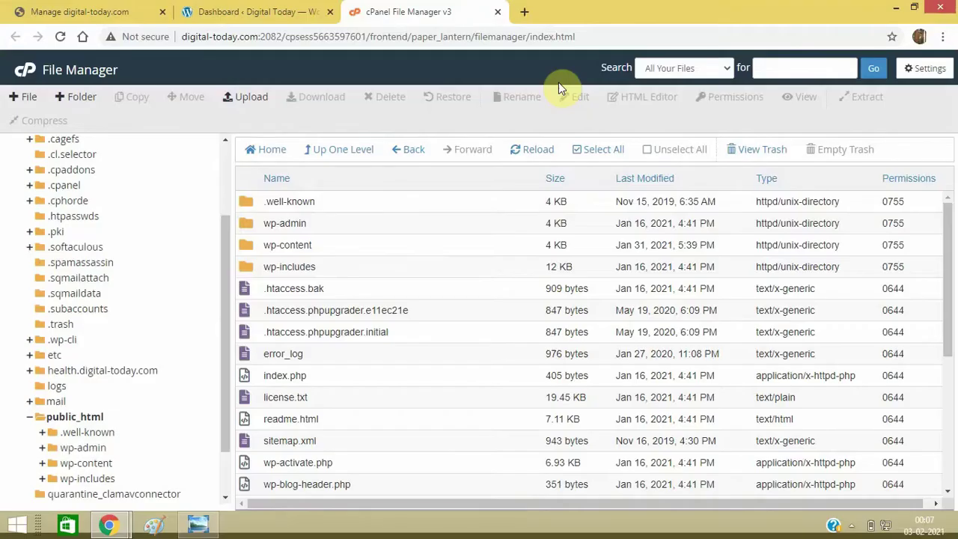
left_click(293, 291)
right_click(293, 291)
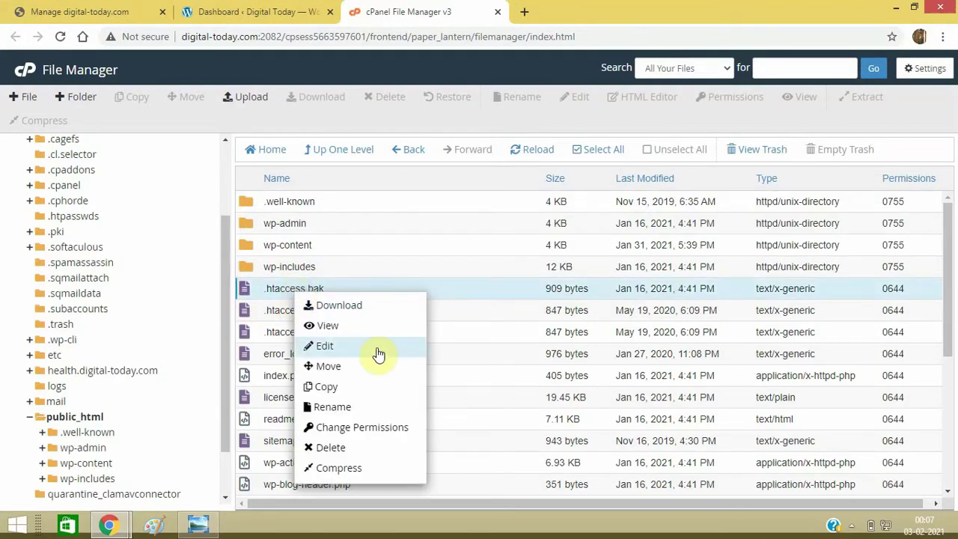
left_click(357, 406)
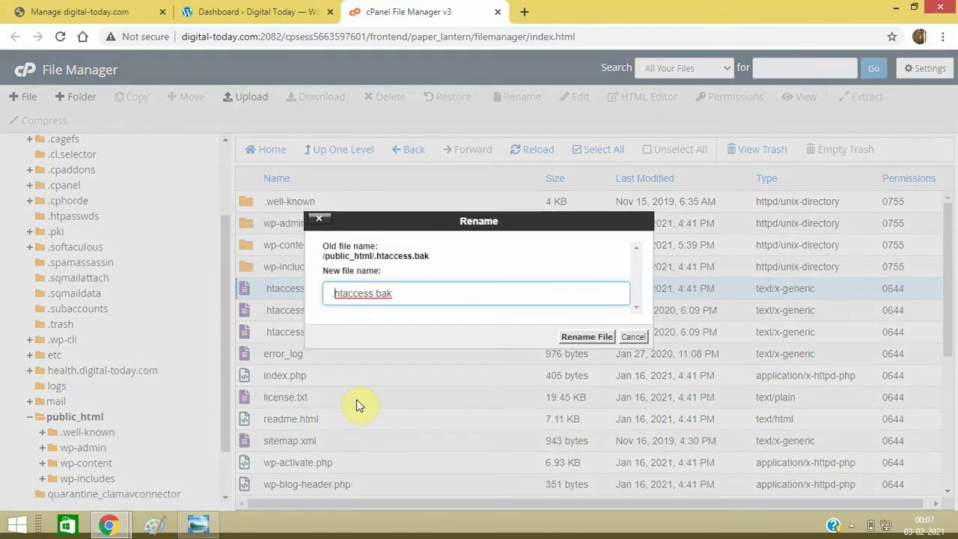
key("shift+End")
key("End")
key("BackSpace")
key("BackSpace")
key("BackSpace")
key("BackSpace")
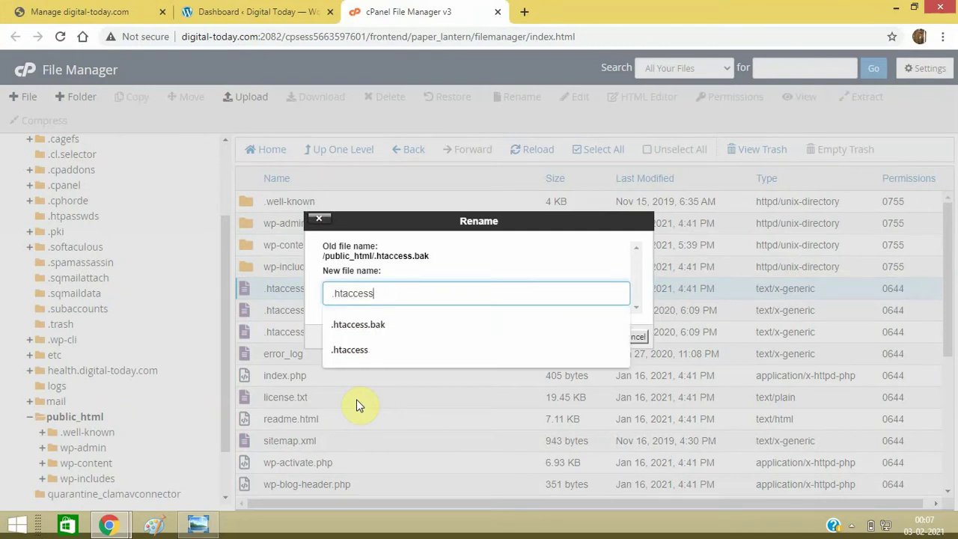
left_click(558, 271)
left_click(585, 337)
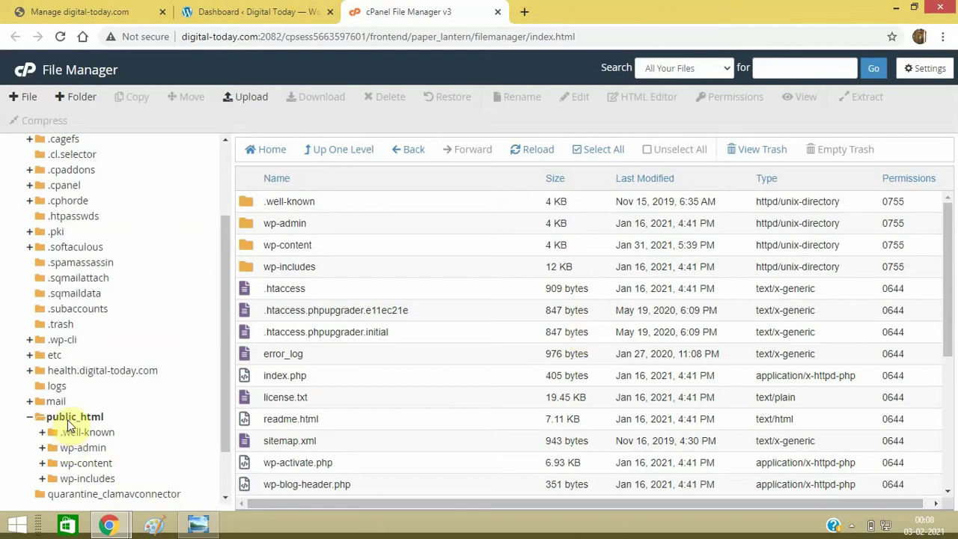
Reload the public_html listing, then open wp-config.php in the code editor.
left_click(73, 417)
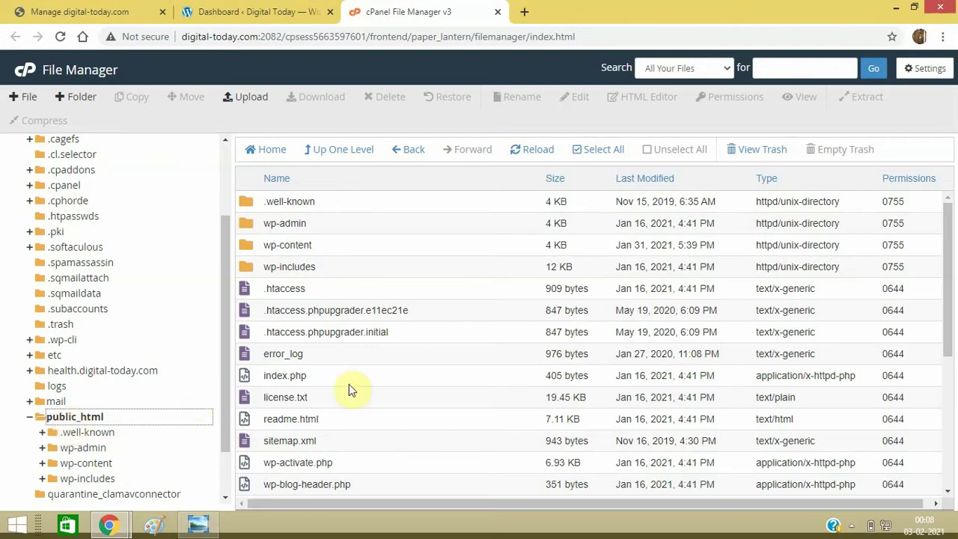
left_click(944, 315)
left_click_drag(945, 314, 947, 364)
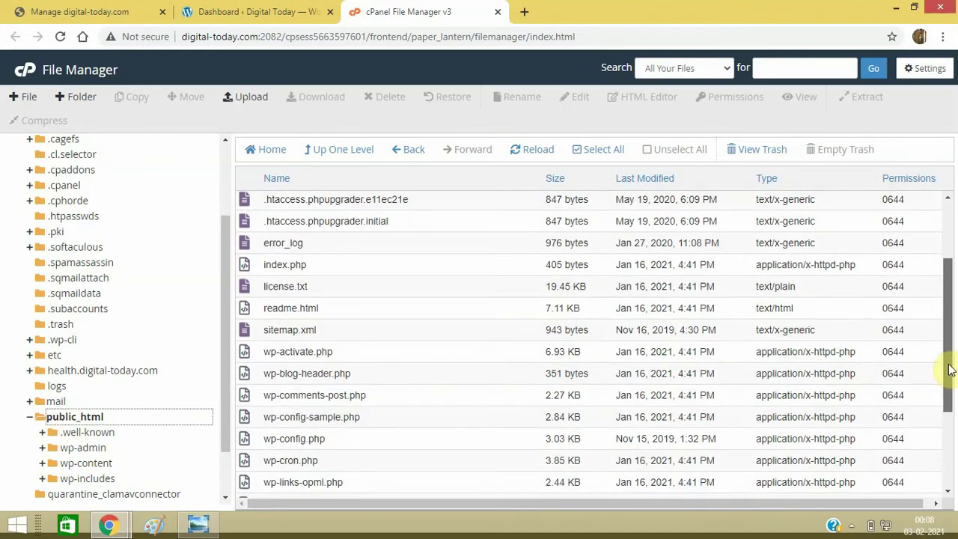
left_click(332, 440)
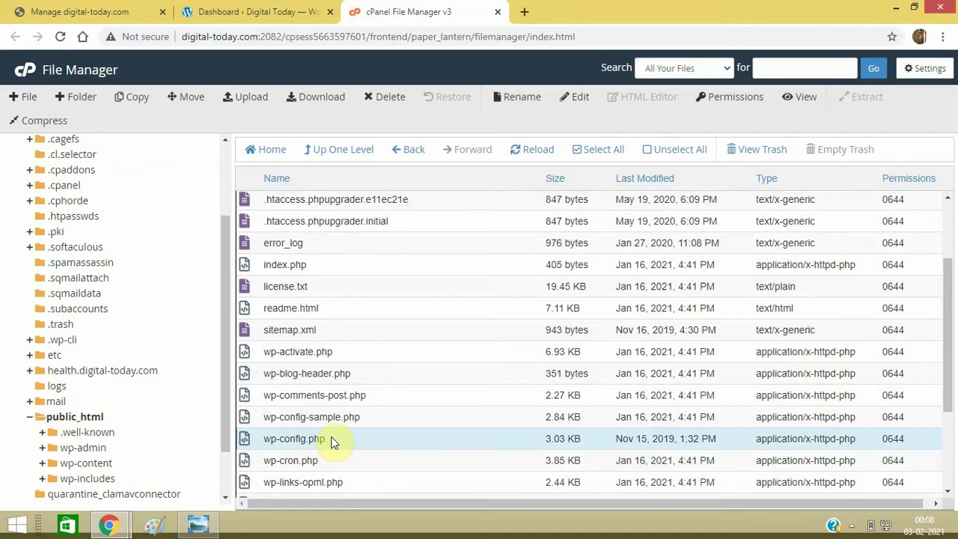
left_click(575, 109)
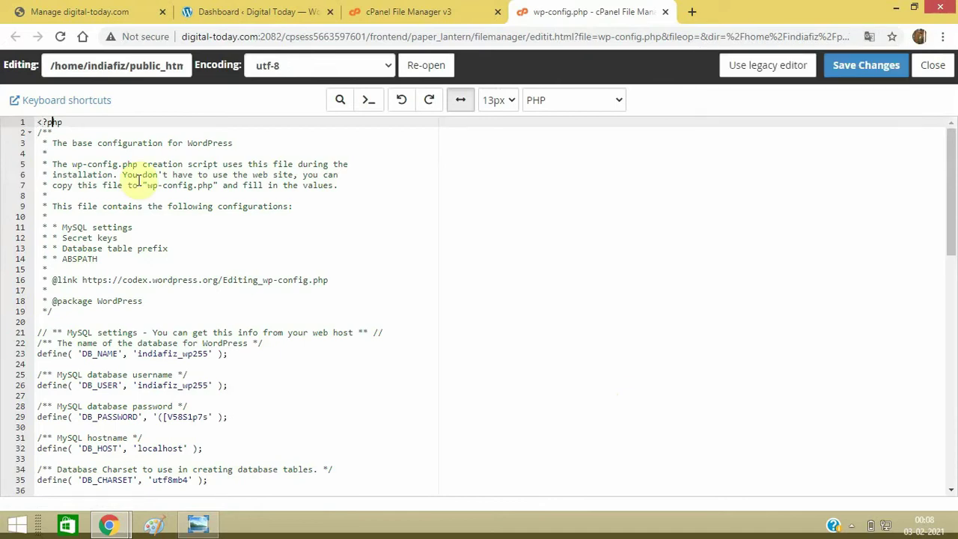
Insert define('WP_MEMORY_LIMIT','64'); as line 2 of wp-config.php and save the file.
key("Right")
key("Right")
key("Return")
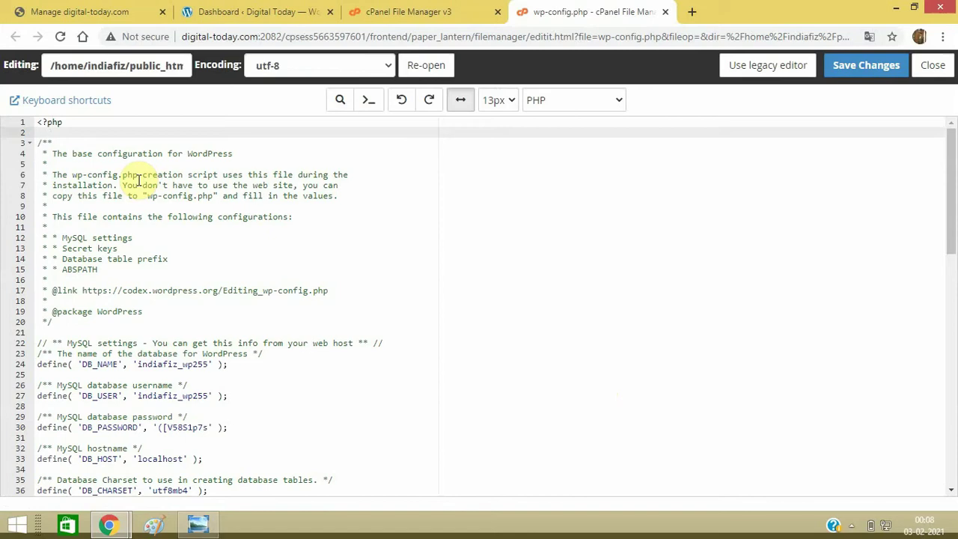
type("(")
key("BackSpace")
type("define ('")
type("P")
key("Left")
key("Left")
type("'WP")
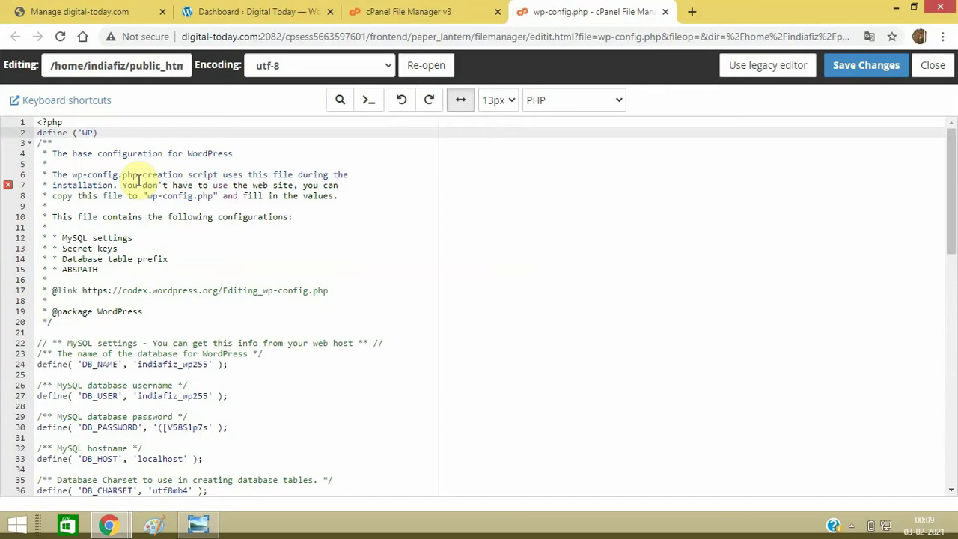
type("_MEMORY_LIMIT'")
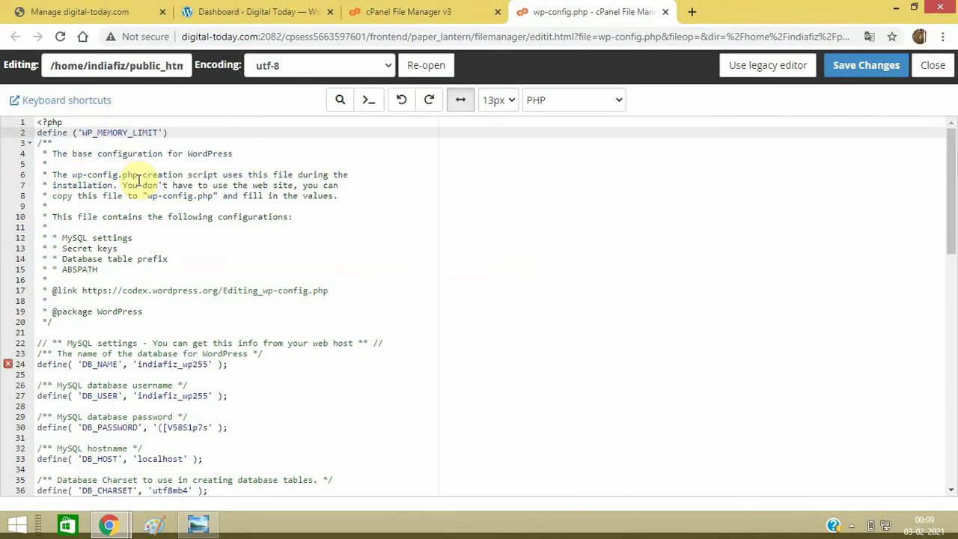
type(",'64'")
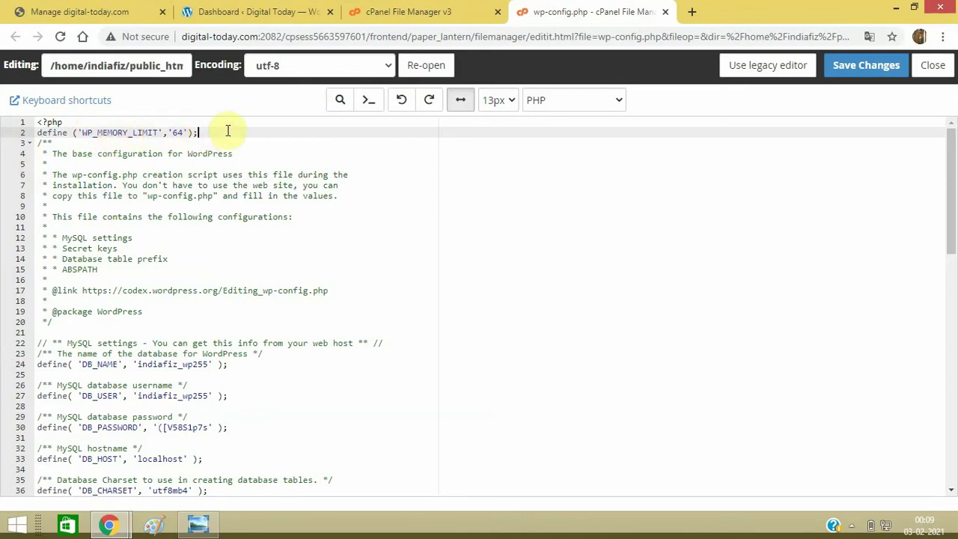
left_click(848, 73)
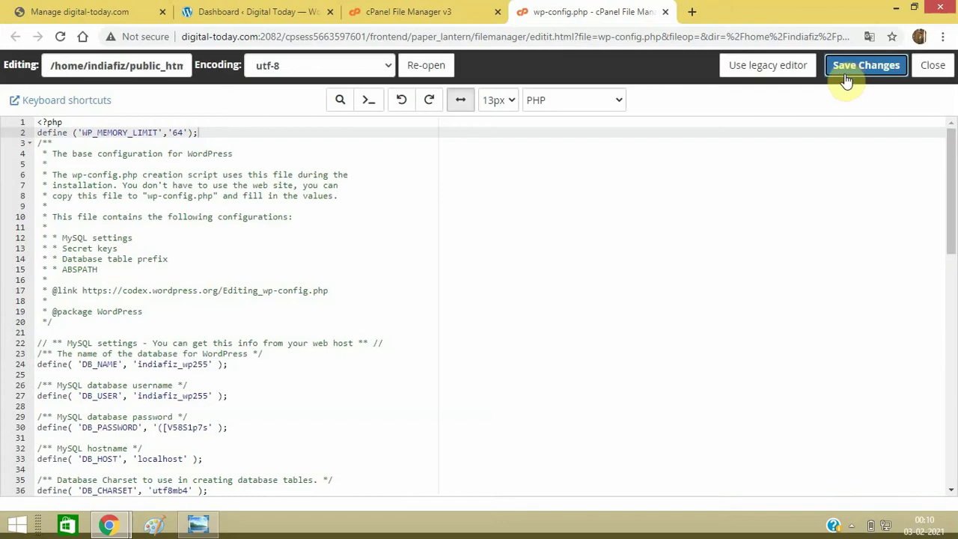
Delete the WP_MEMORY_LIMIT line from wp-config.php, save it, and return to the WordPress Dashboard.
left_click(200, 523)
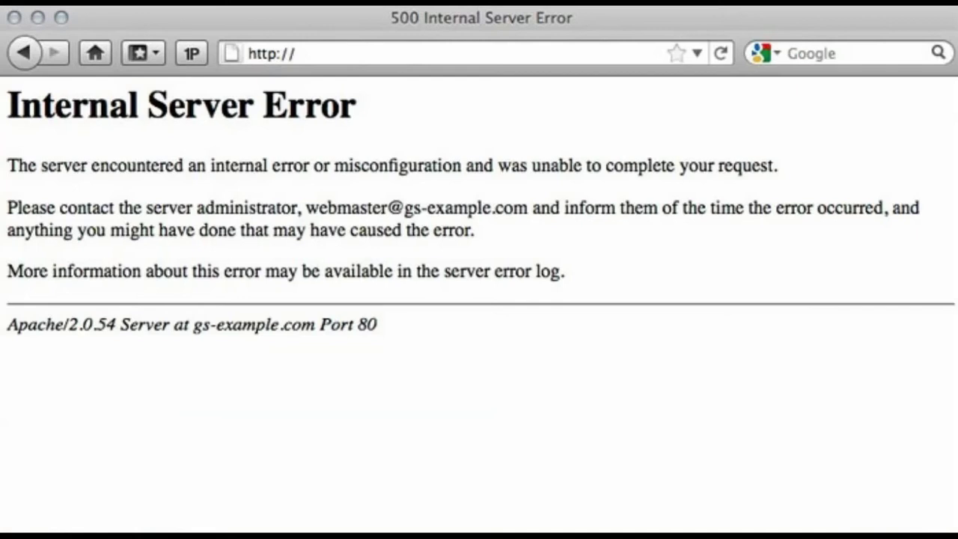
left_click(208, 530)
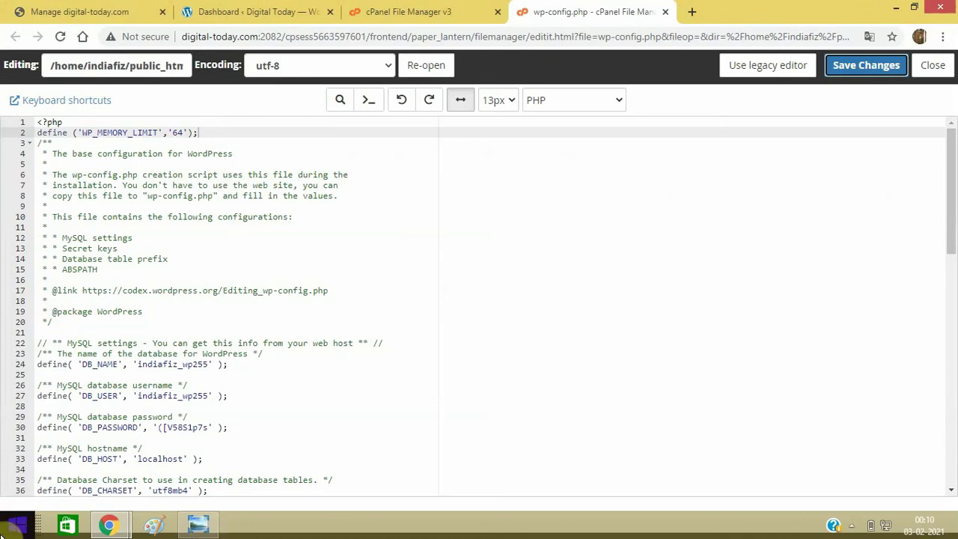
left_click(209, 131)
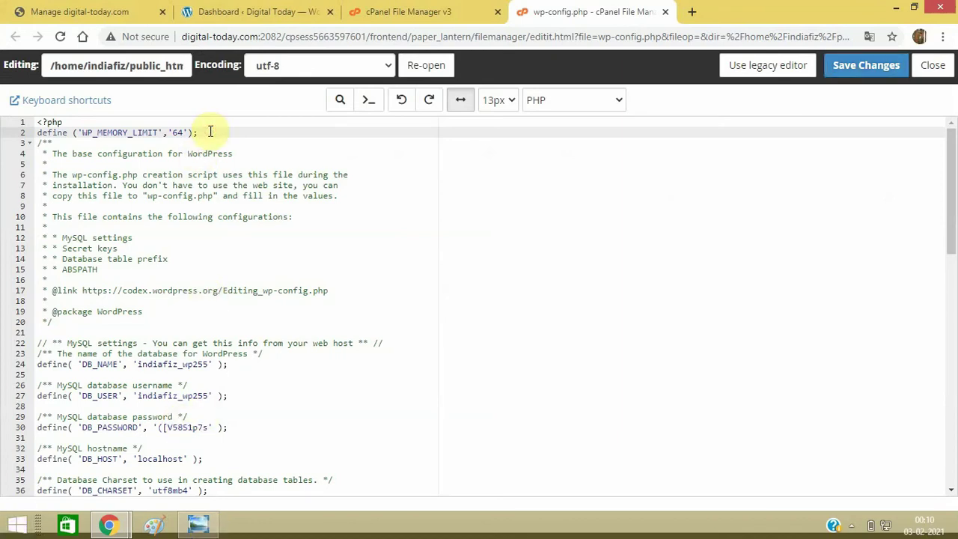
key("BackSpace")
key("BackSpace")
key("BackSpace")
key("BackSpace")
key("BackSpace")
key("BackSpace")
key("BackSpace")
key("BackSpace")
key("BackSpace")
key("BackSpace")
key("BackSpace")
key("BackSpace")
key("BackSpace")
key("BackSpace")
key("BackSpace")
key("BackSpace")
key("BackSpace")
key("BackSpace")
key("BackSpace")
key("BackSpace")
key("BackSpace")
key("BackSpace")
key("BackSpace")
key("BackSpace")
key("BackSpace")
key("BackSpace")
key("BackSpace")
key("BackSpace")
key("BackSpace")
key("BackSpace")
key("BackSpace")
key("BackSpace")
key("BackSpace")
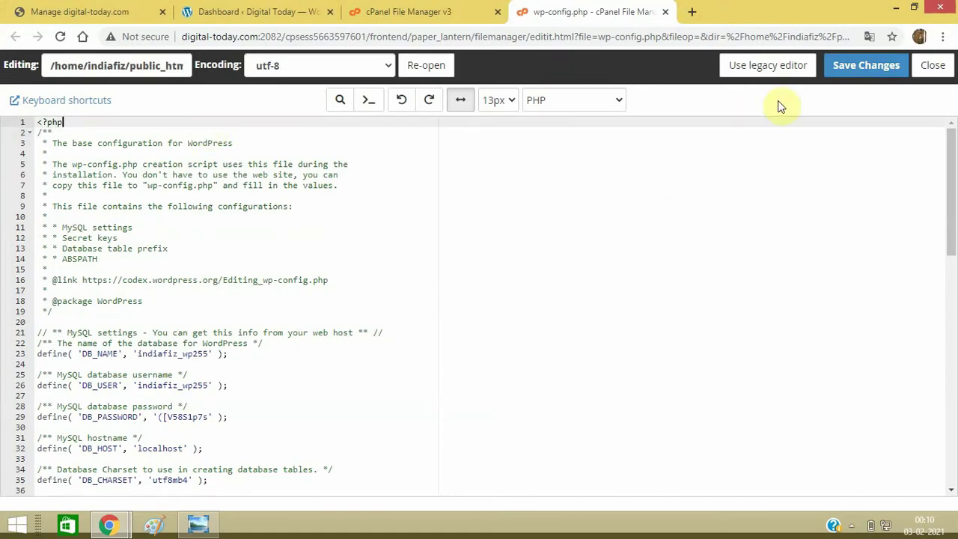
left_click(881, 70)
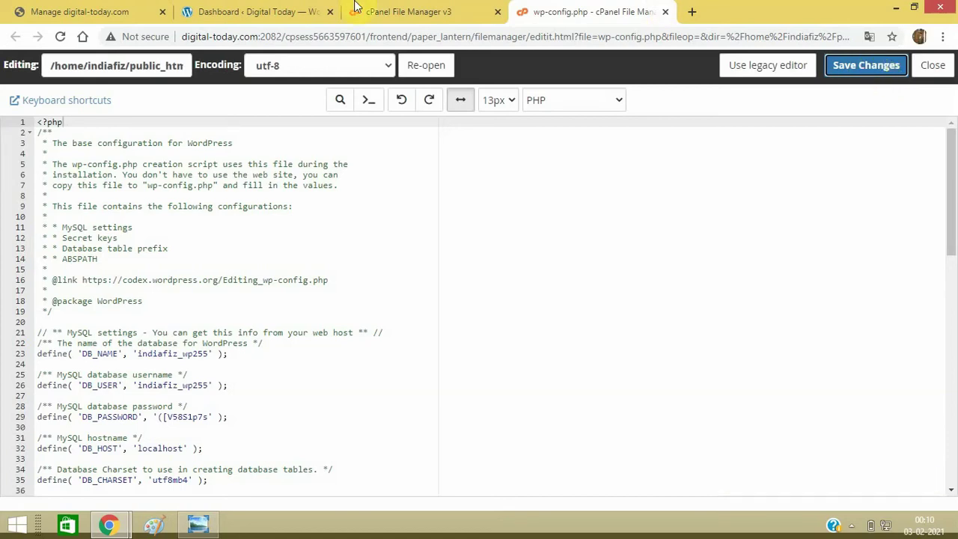
left_click(268, 11)
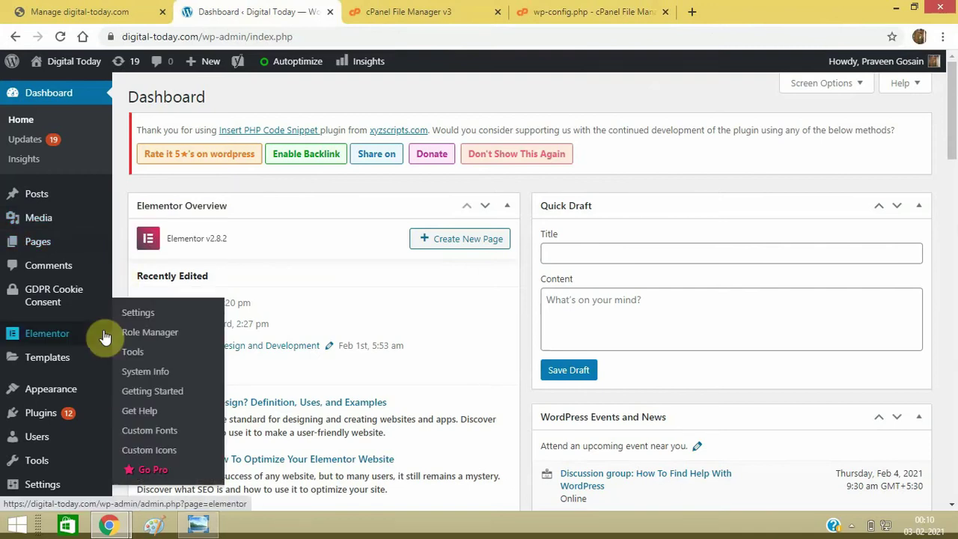
Deactivate the Autoptimize plugin in the Installed Plugins list.
mouse_move(70, 413)
left_click(154, 415)
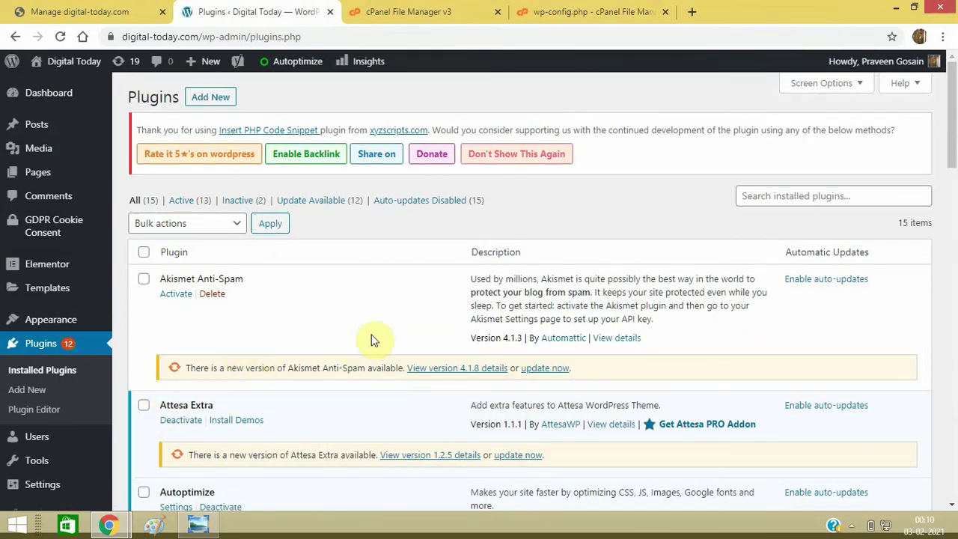
left_click_drag(952, 161, 953, 213)
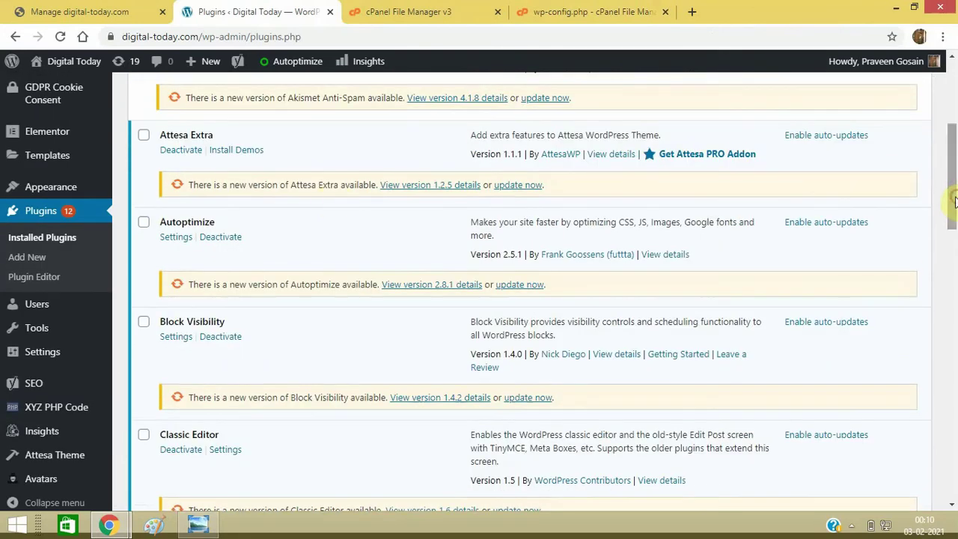
left_click(220, 238)
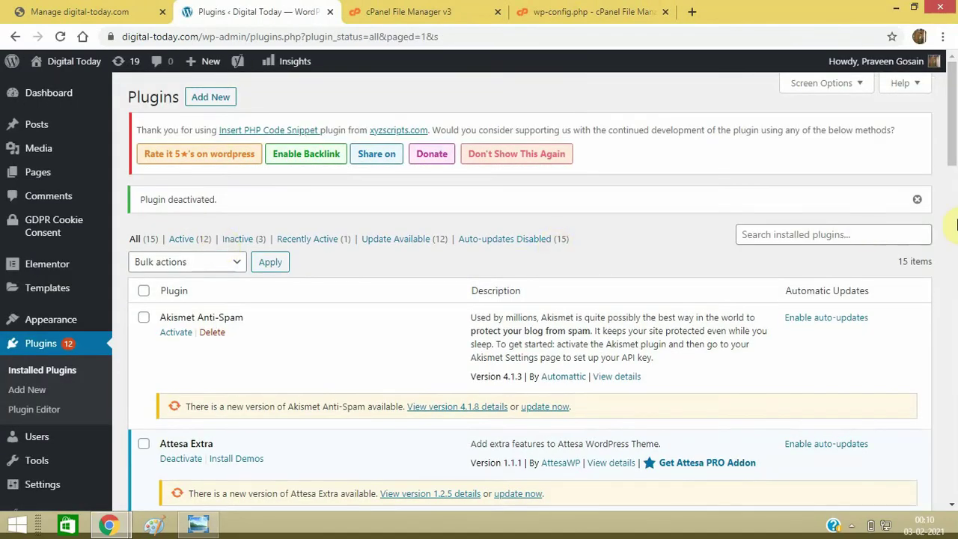
left_click_drag(955, 142, 955, 216)
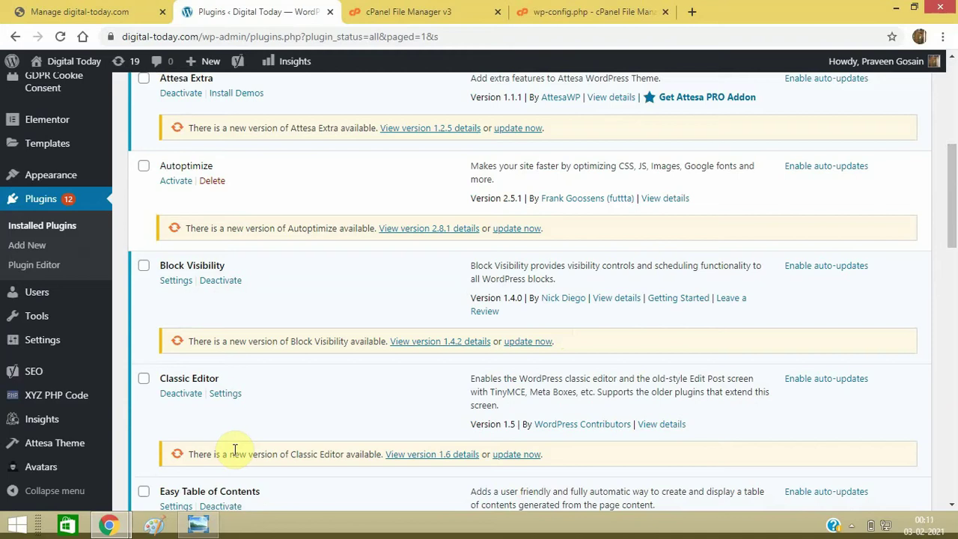
Go to the Permalink Settings page, where Post name is selected.
mouse_move(208, 531)
mouse_move(39, 341)
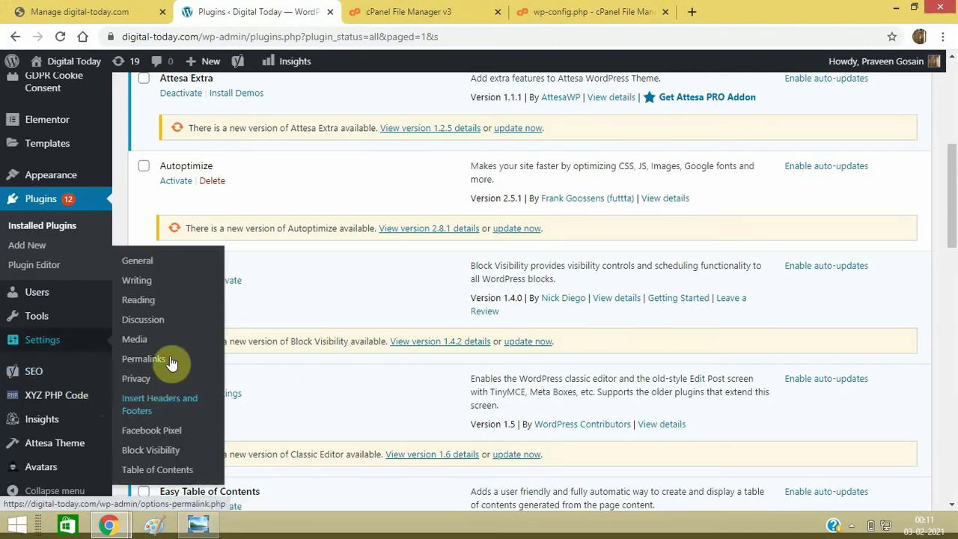
left_click(139, 359)
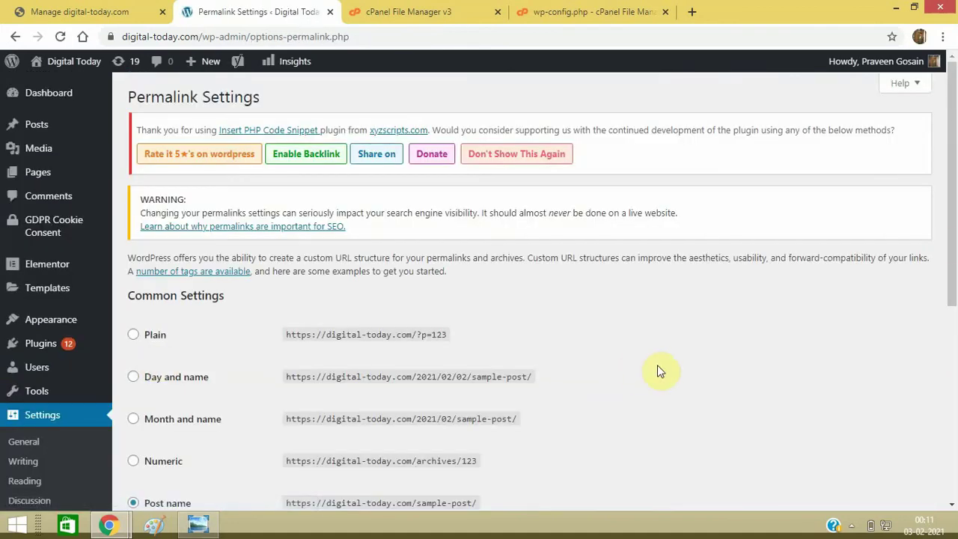
Save the Post name permalink structure again, then return to the cPanel File Manager tab.
scroll(953, 314, "down", 2)
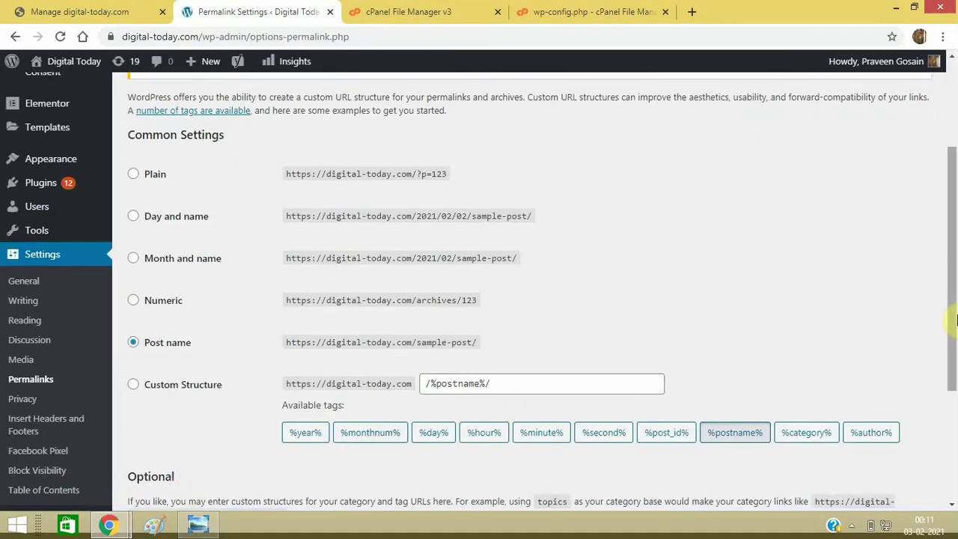
scroll(955, 320, "down", 3)
left_click(148, 439)
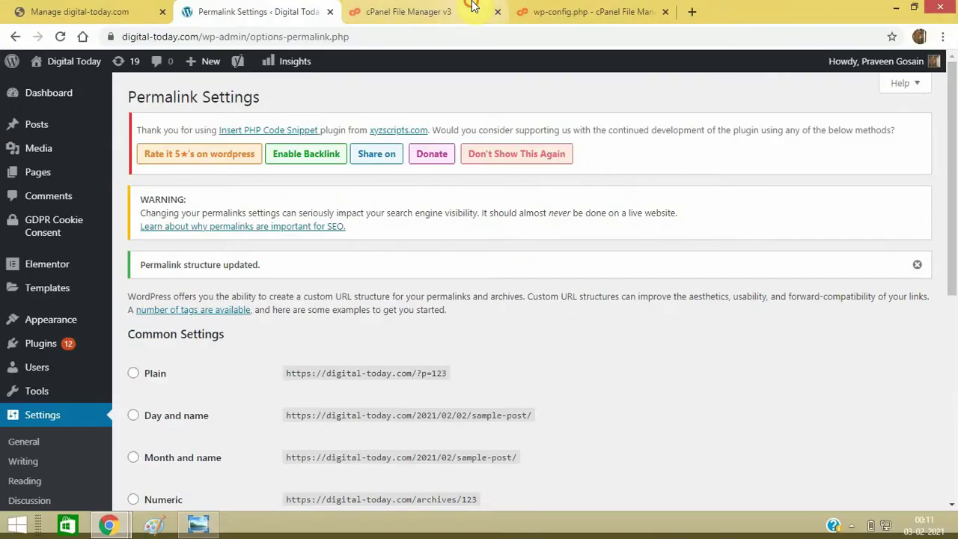
left_click(471, 7)
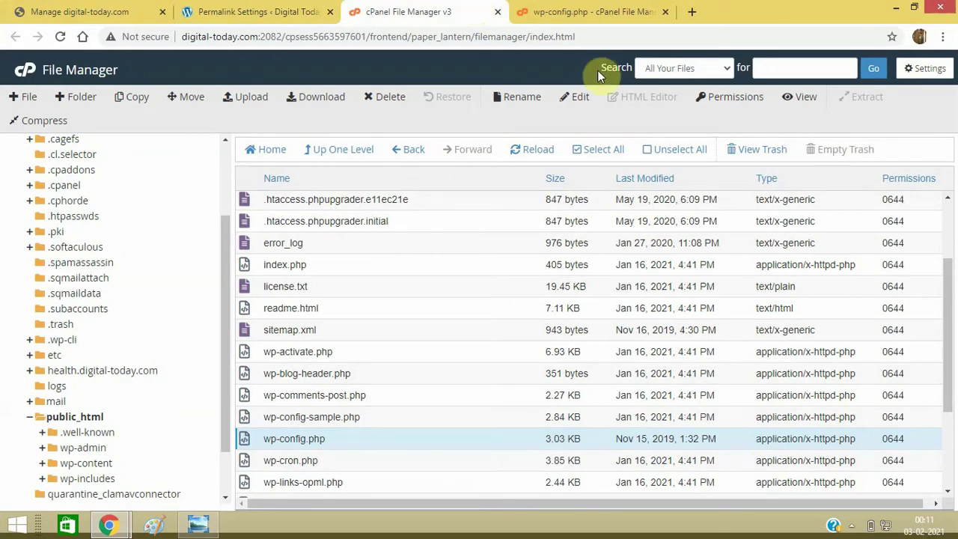
Close the wp-config.php editor and rename wp-content's plugins folder to plugins.test.
left_click(664, 13)
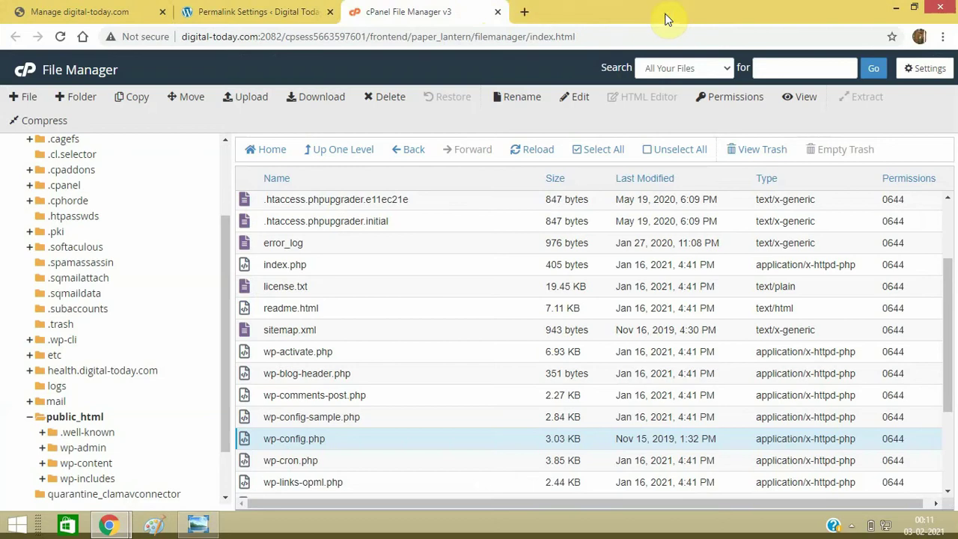
left_click(102, 464)
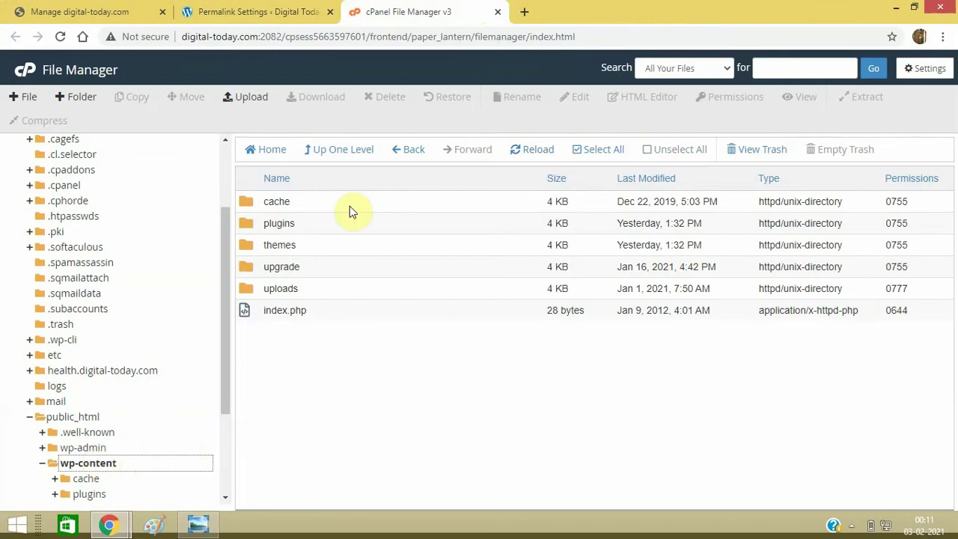
left_click(314, 225)
right_click(315, 224)
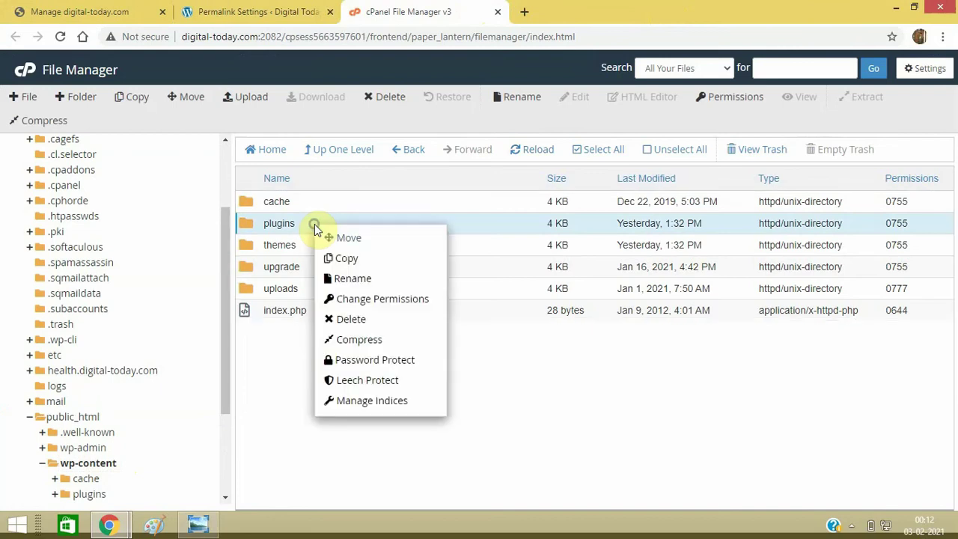
left_click(376, 287)
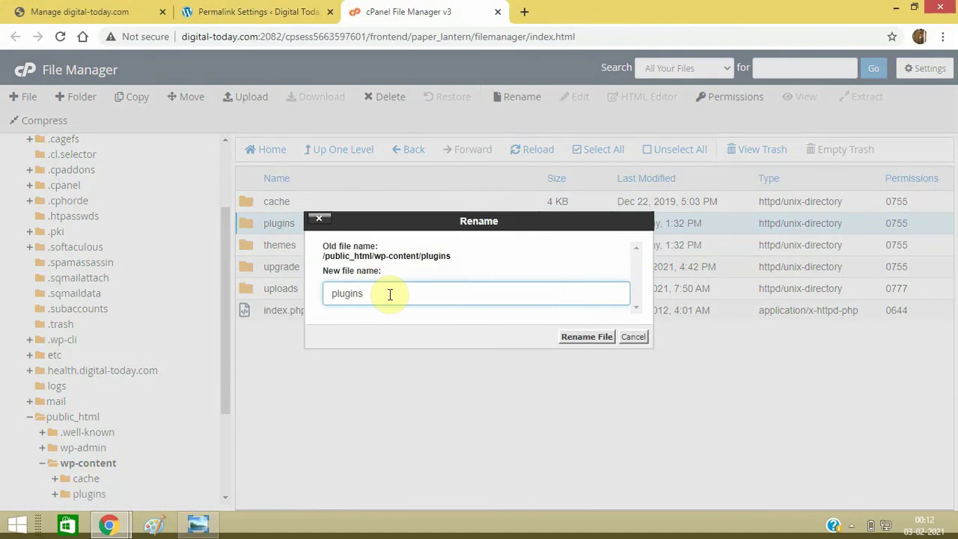
type(".TES")
key("BackSpace")
key("BackSpace")
key("BackSpace")
type("test")
left_click(589, 339)
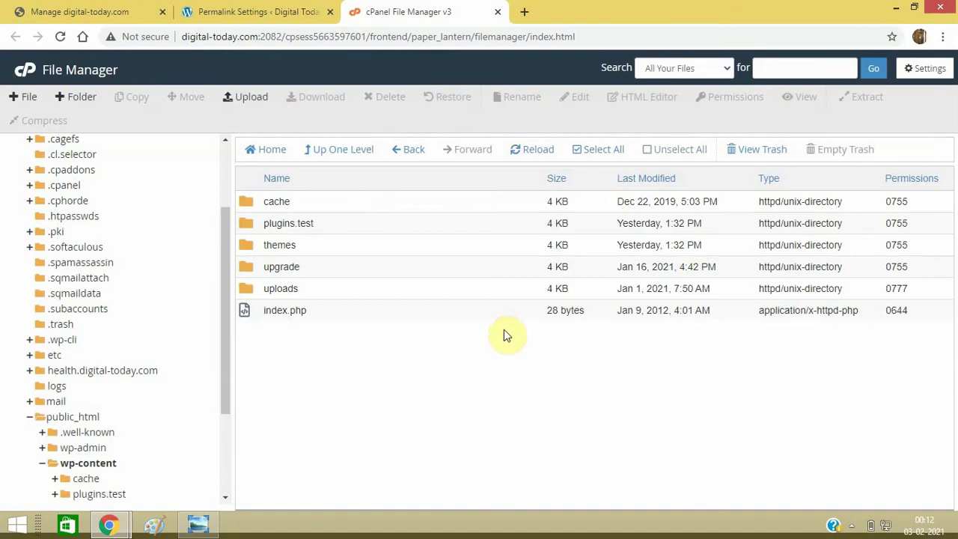
View the Internal Server Error screenshot, then rename the wp-content folder plugins.test back to plugins.
left_click(215, 529)
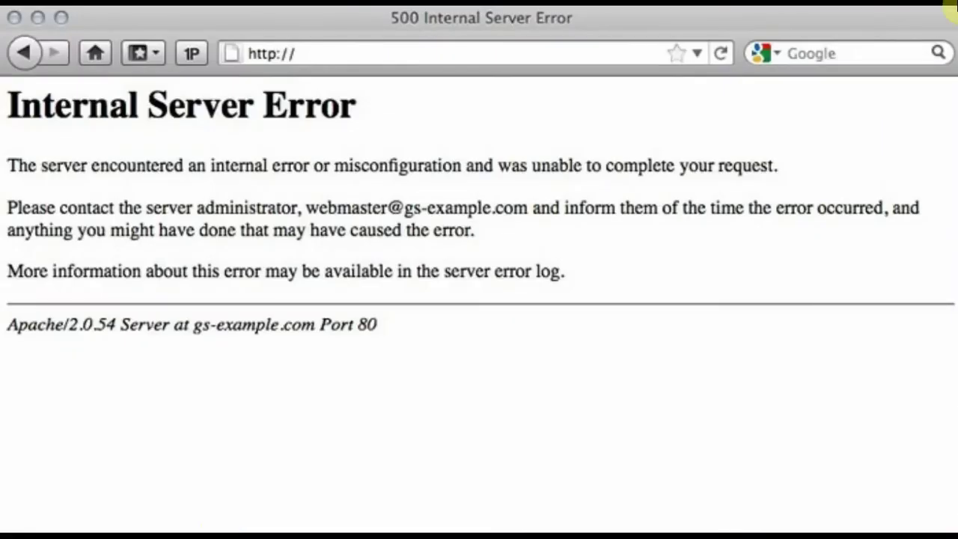
left_click(950, 10)
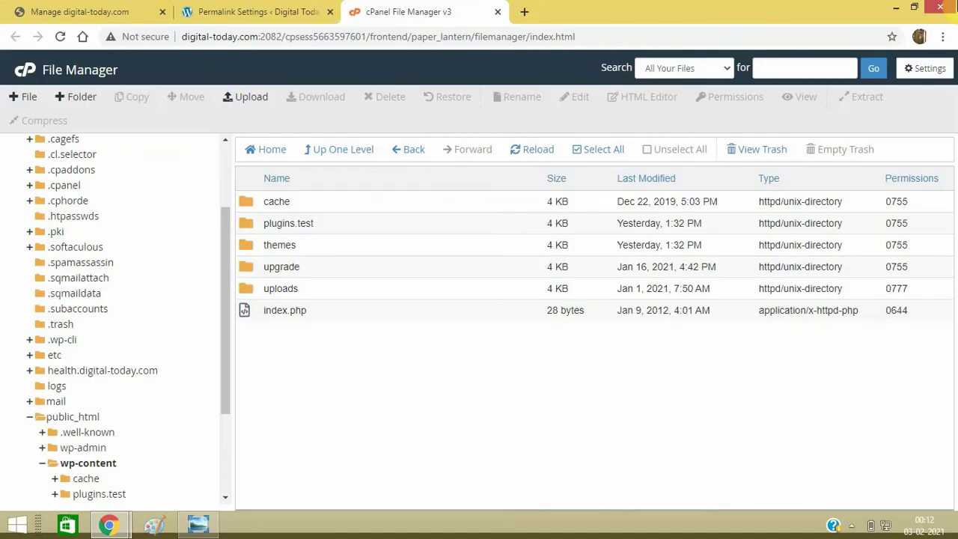
left_click(353, 226)
right_click(354, 226)
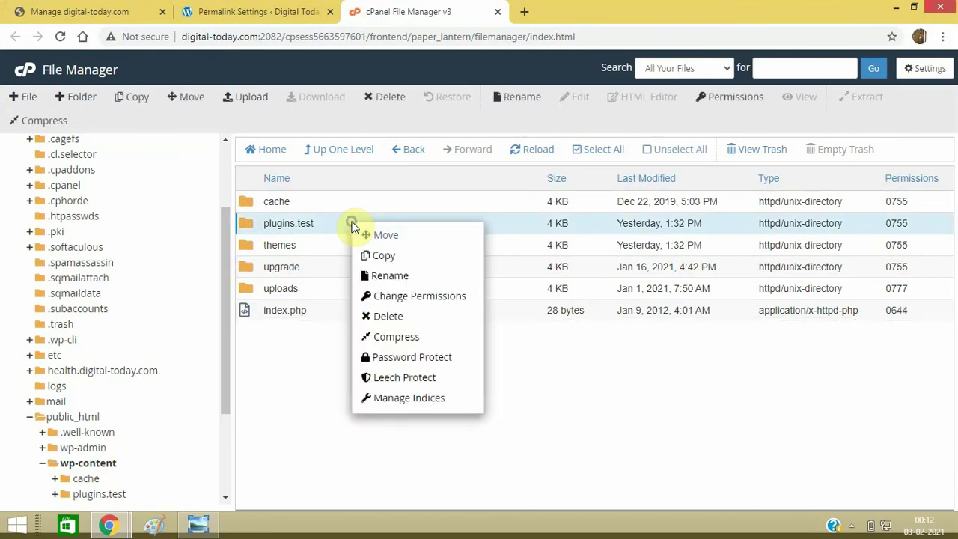
left_click(405, 276)
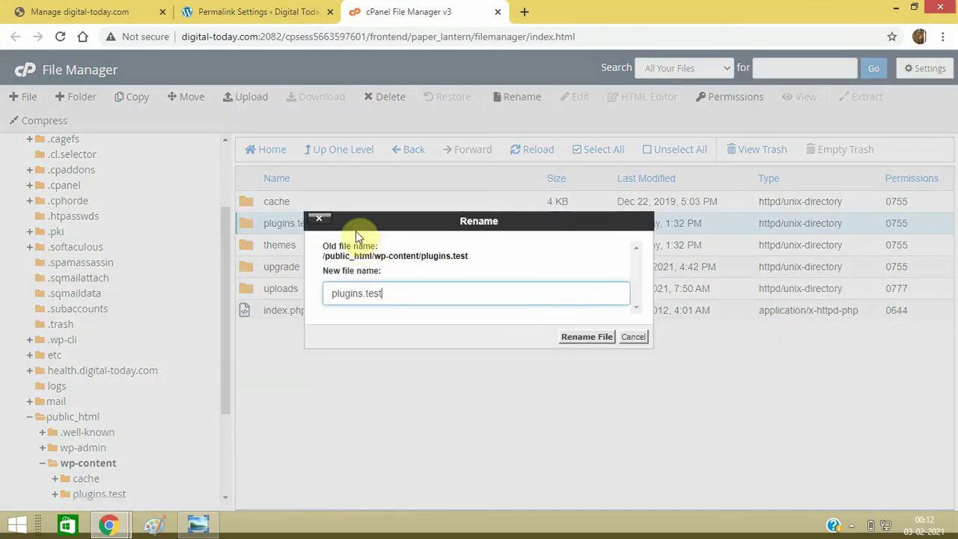
left_click(427, 282)
key("BackSpace")
key("BackSpace")
key("BackSpace")
key("BackSpace")
key("BackSpace")
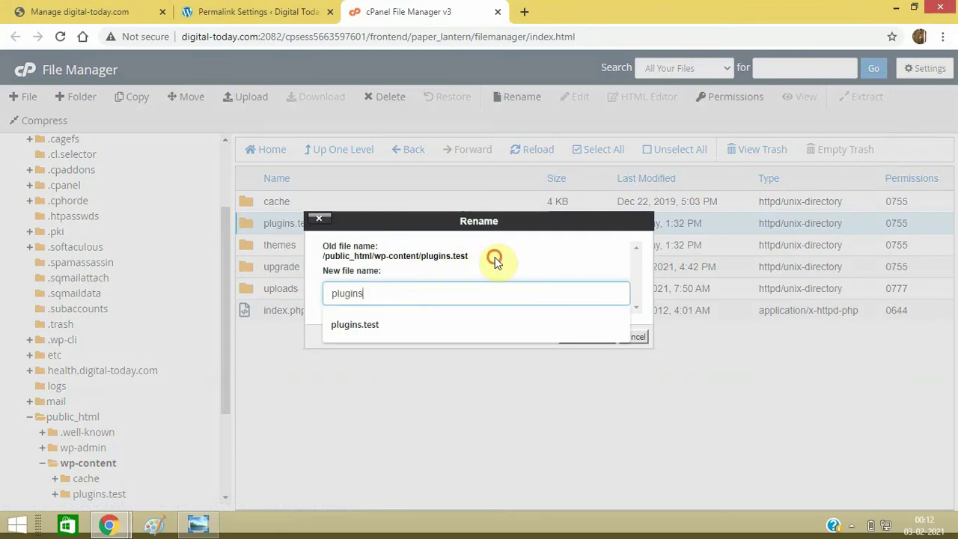
left_click(496, 252)
left_click(577, 337)
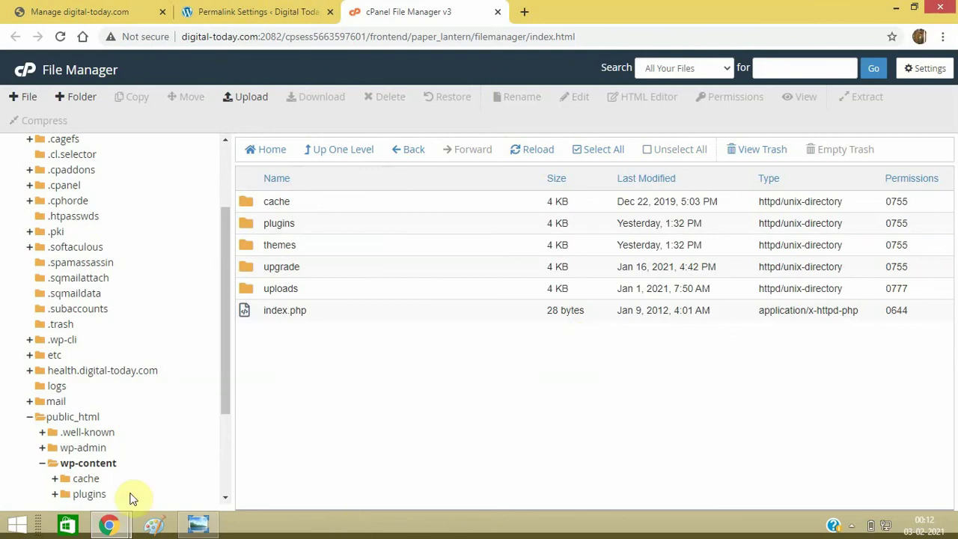
Review public_html's permissions, showing wp-content, wp-includes and the 909-byte .htaccess, comparing with the error screenshot.
left_click(78, 417)
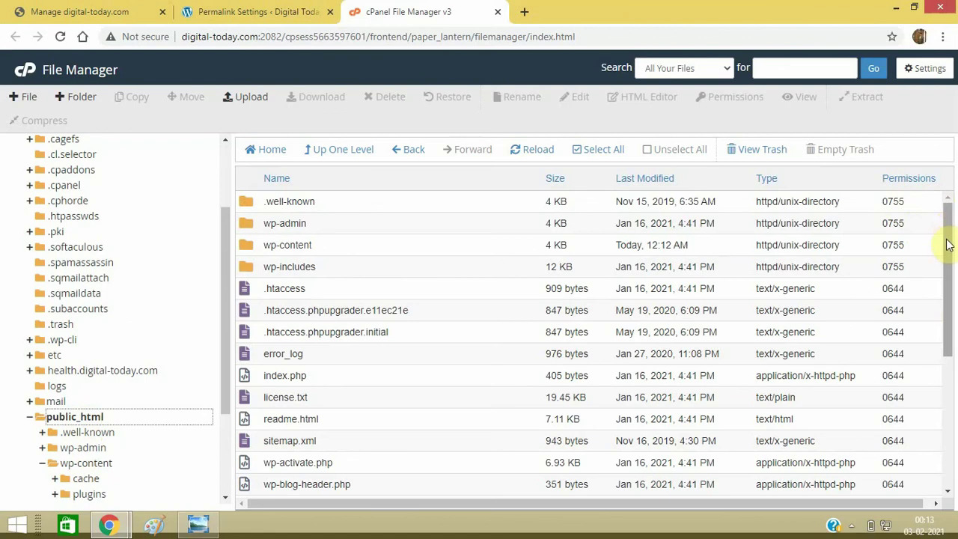
left_click_drag(948, 244, 950, 267)
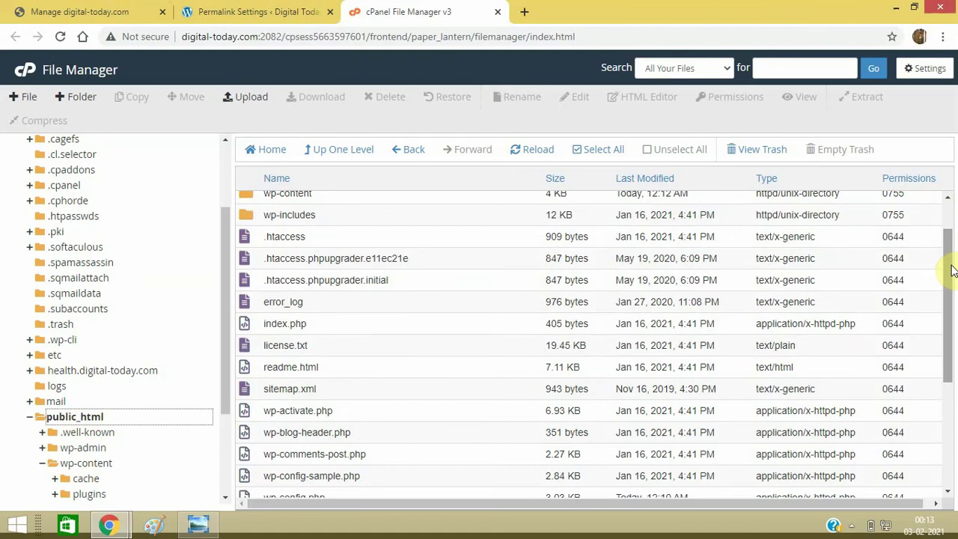
key("alt+Tab")
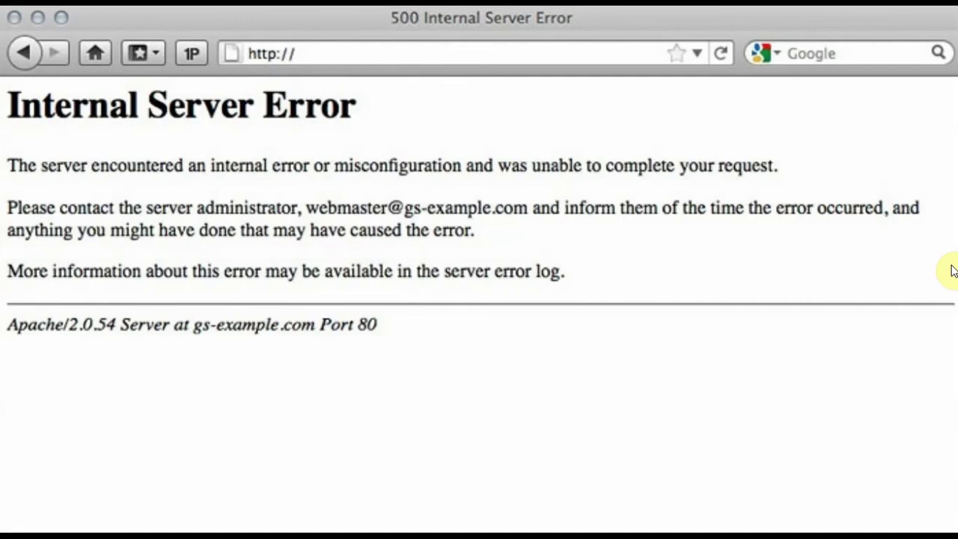
key("alt+Tab")
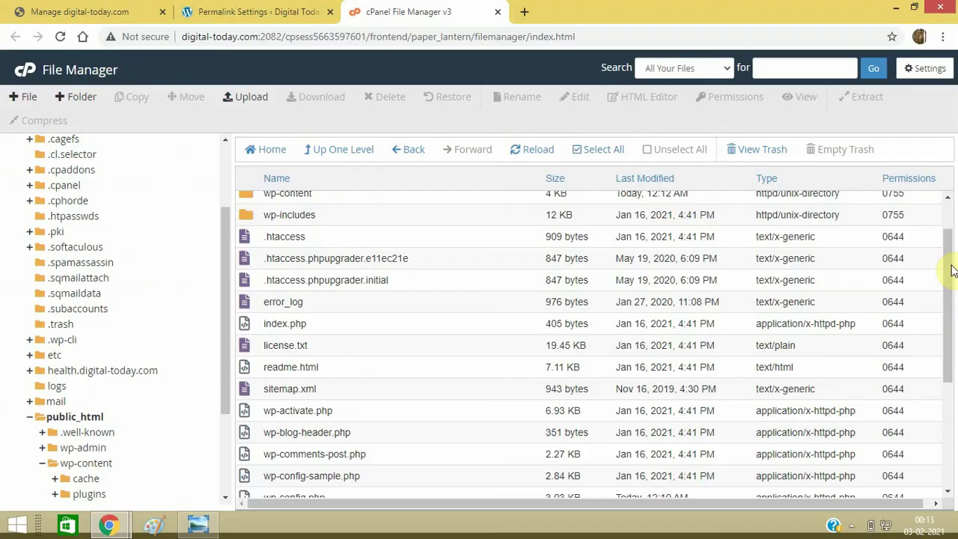